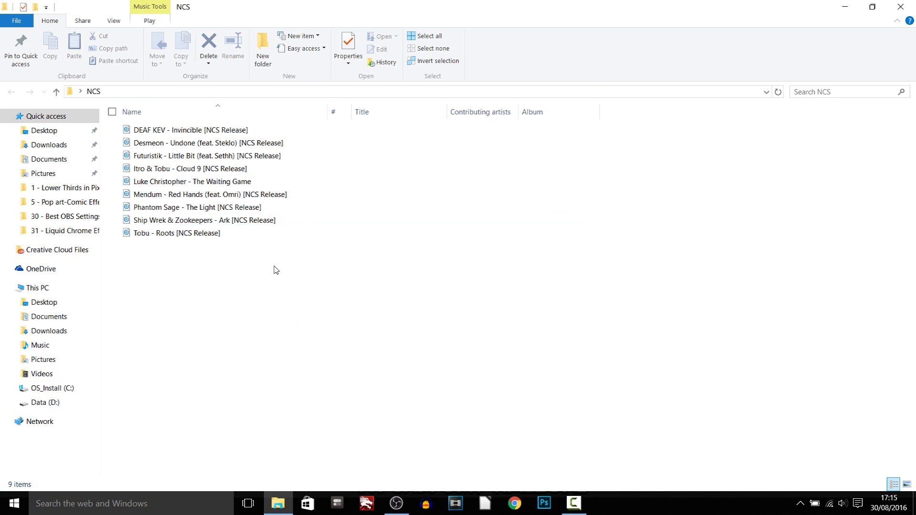
Make VLC media player the default app for all .mp3 files, starting from the DEAF KEV - Invincible track
click(177, 132)
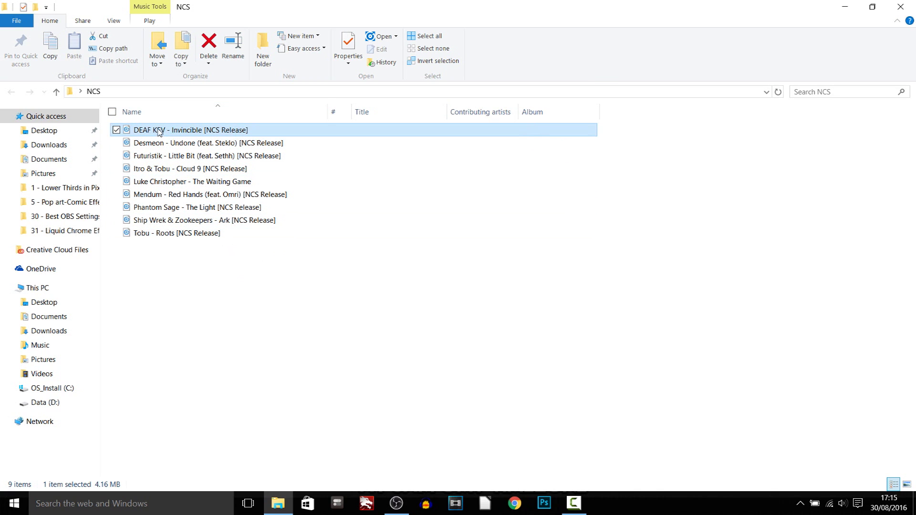
right_click(165, 132)
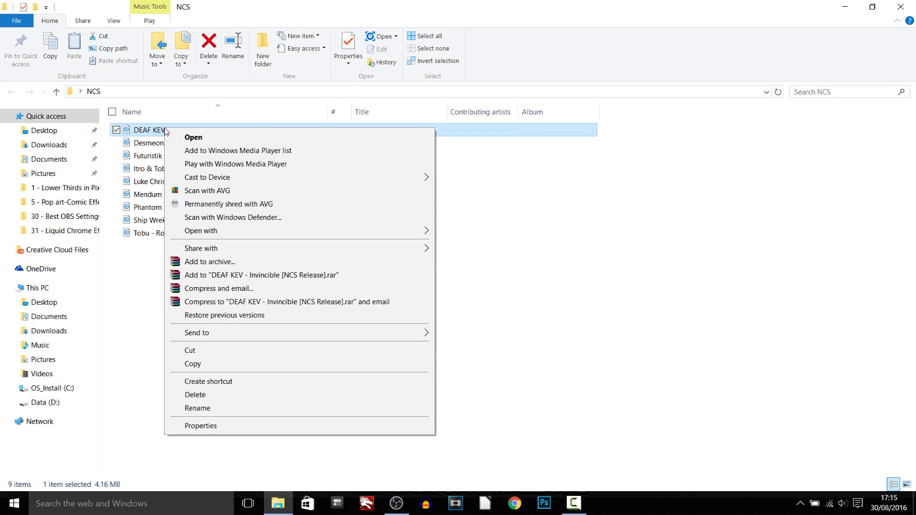
mouse_move(261, 233)
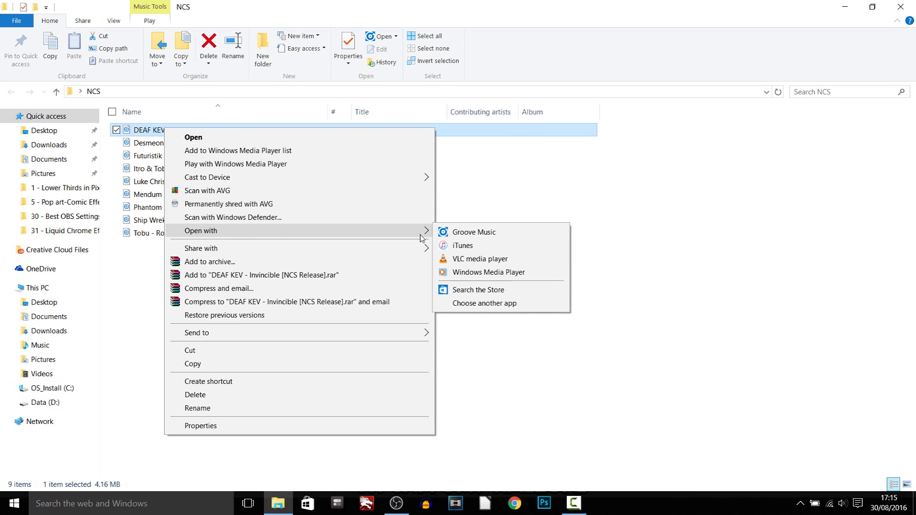
click(484, 303)
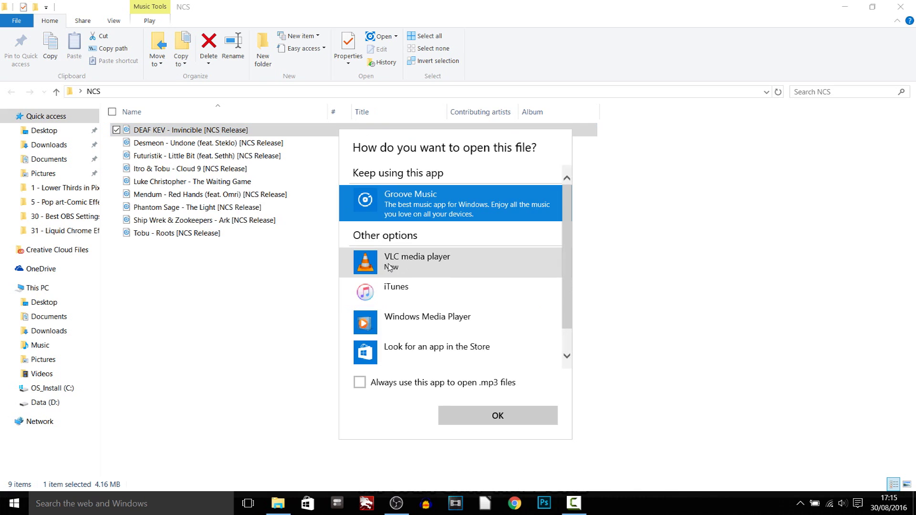
click(445, 272)
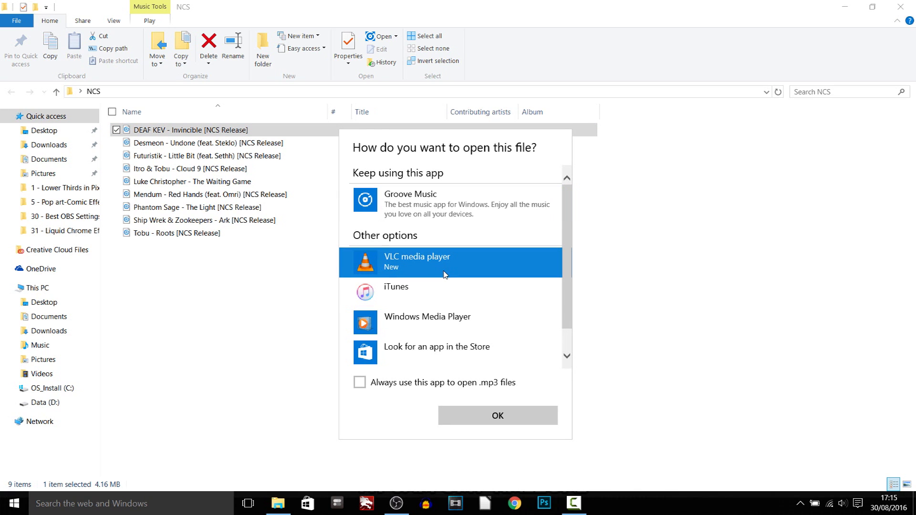
click(360, 384)
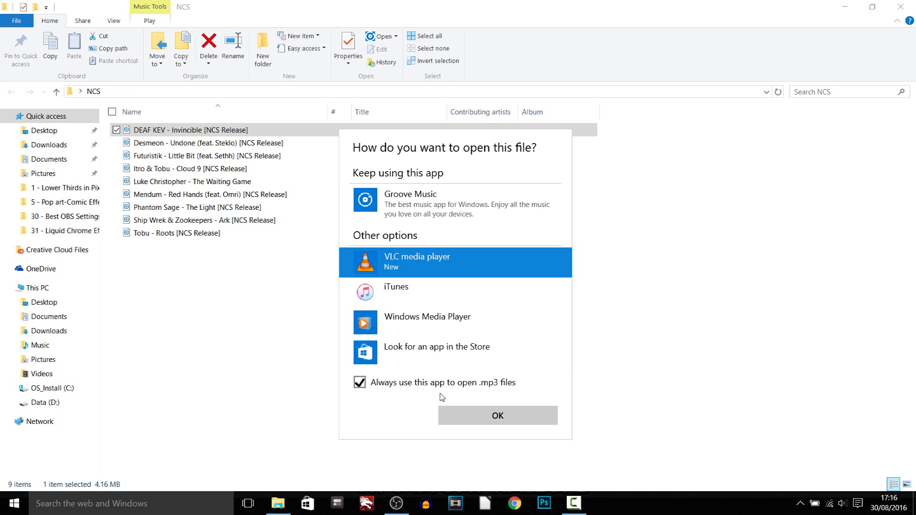
click(513, 418)
Close the VLC player, then select all nine NCS tracks and add them to VLC's playlist
click(587, 137)
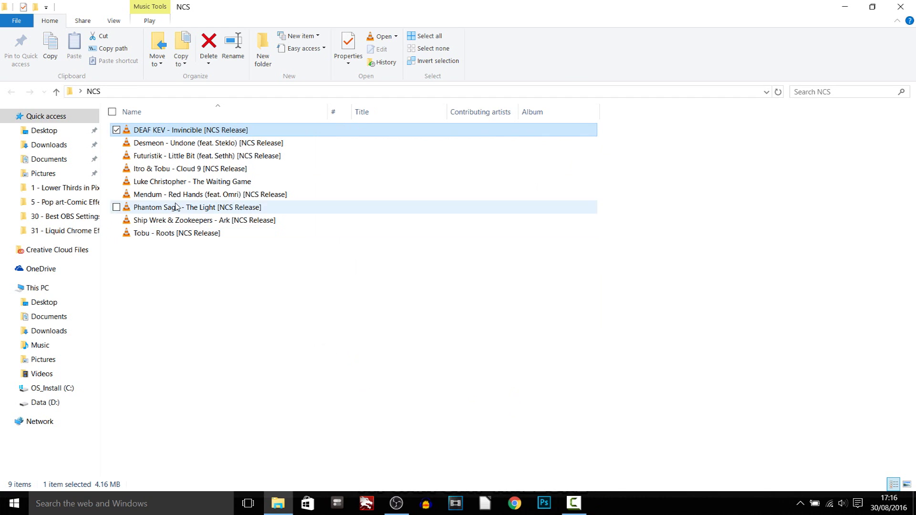
click(249, 353)
drag(164, 288, 242, 122)
click(254, 364)
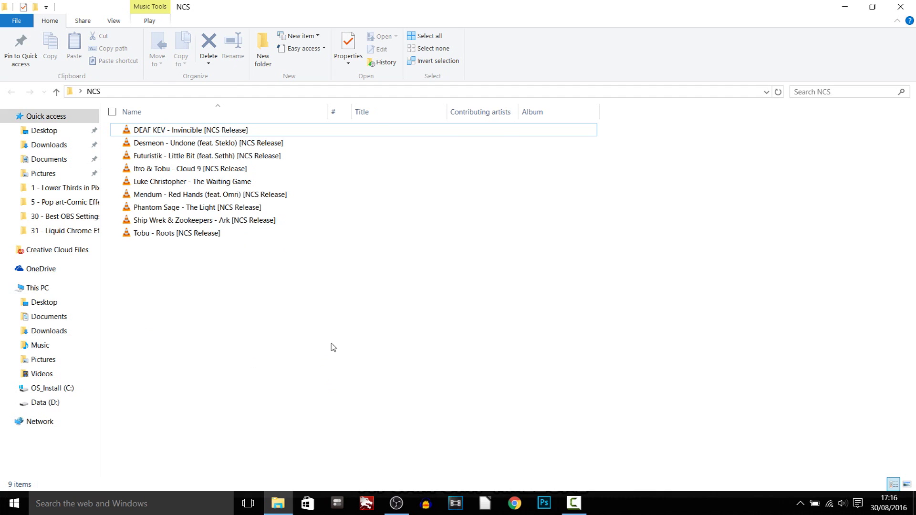
drag(143, 353, 256, 121)
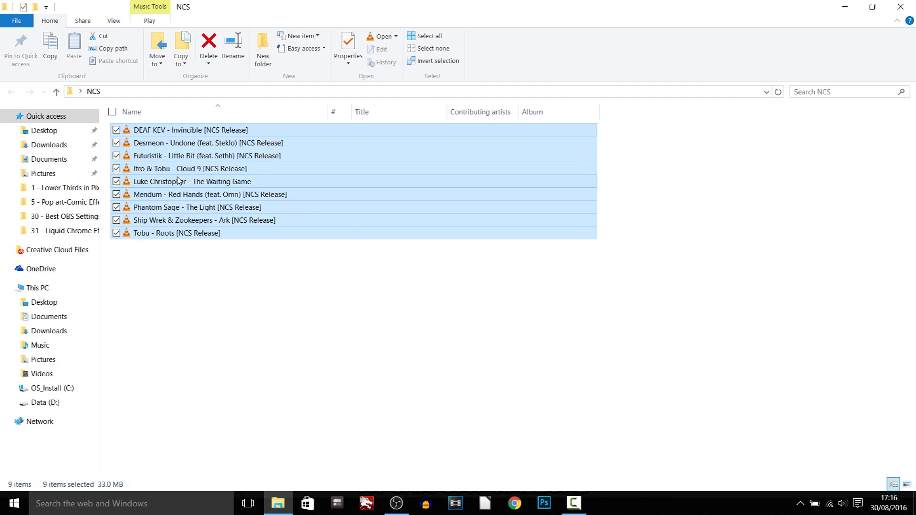
right_click(177, 179)
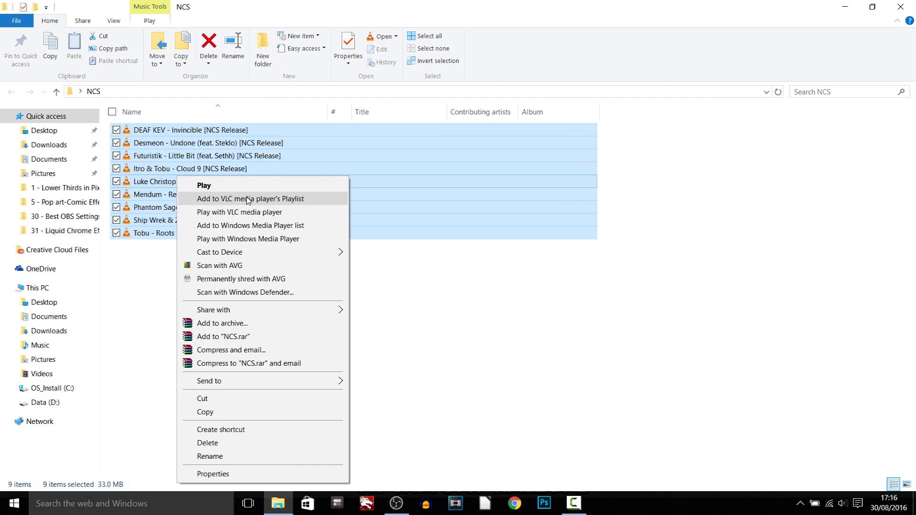
click(294, 200)
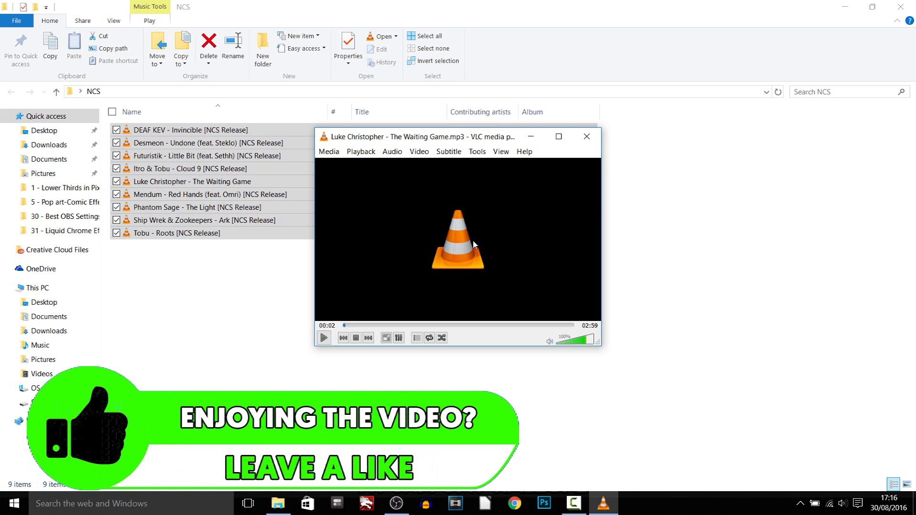
Maximize the VLC window and turn on Random shuffle in the playlist
double_click(401, 229)
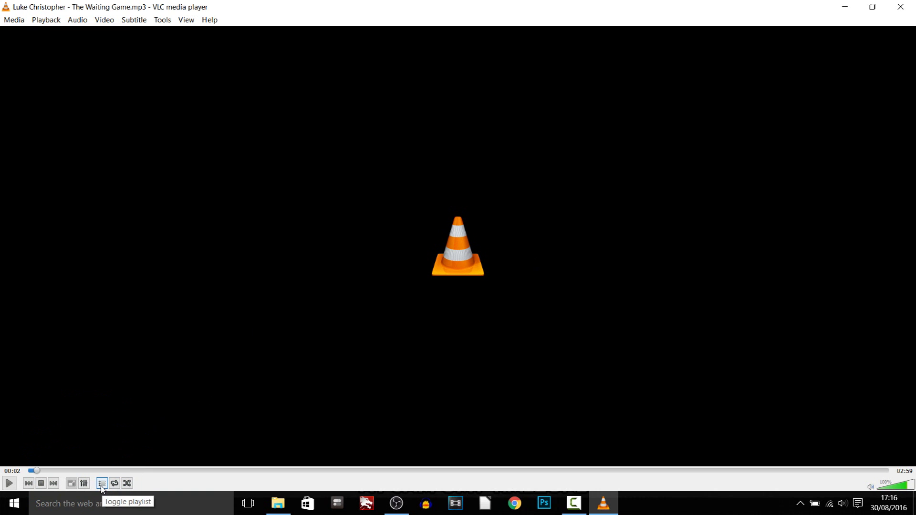
click(102, 484)
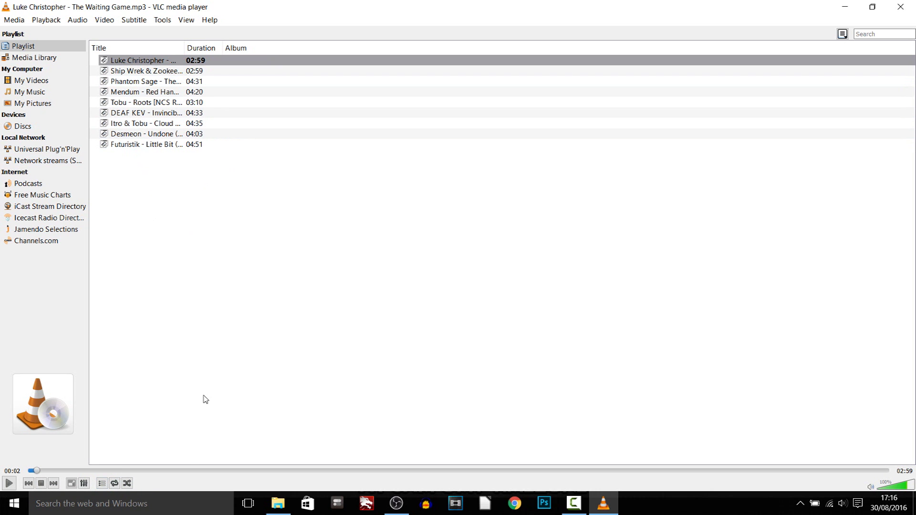
click(128, 485)
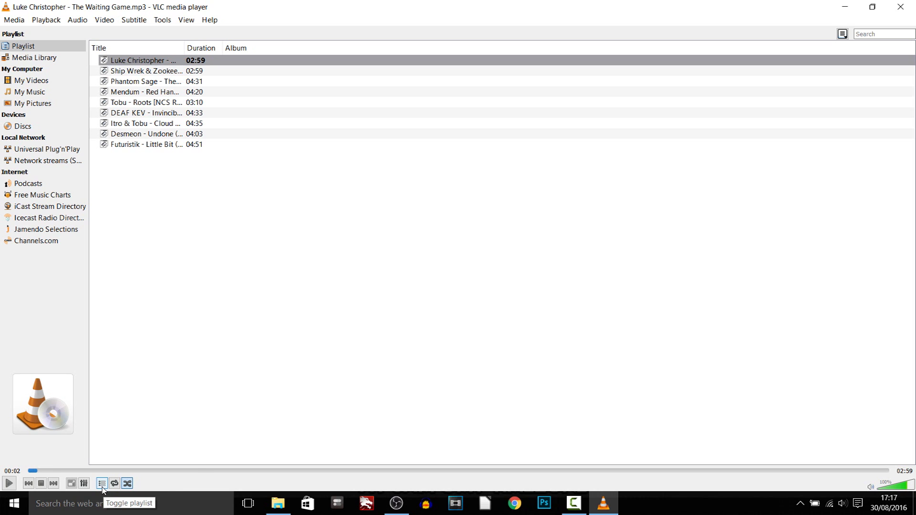
click(102, 487)
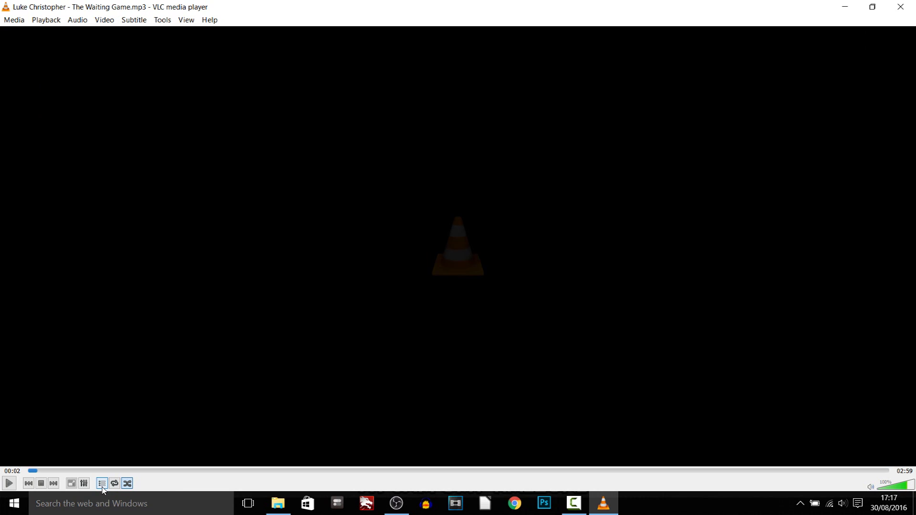
Browse the Audio > Audio Device submenu in the player's right-click menu
right_click(352, 176)
mouse_move(388, 250)
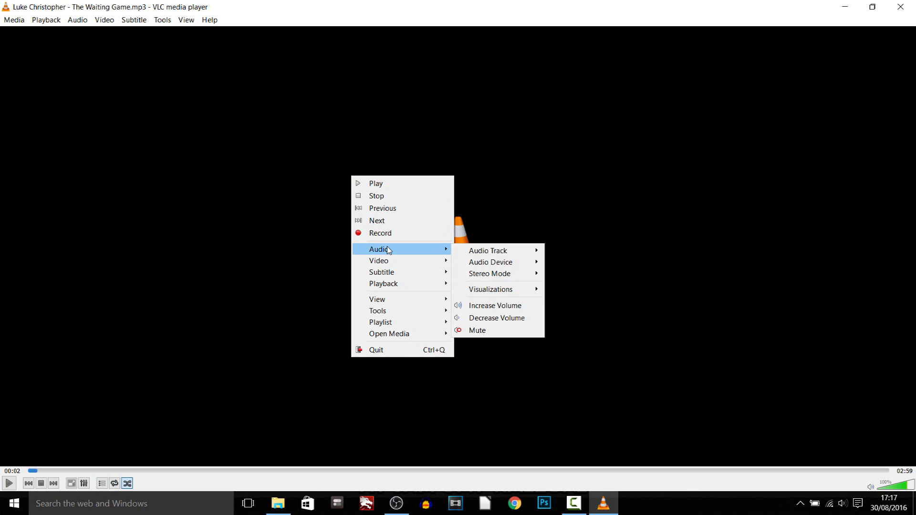
mouse_move(497, 267)
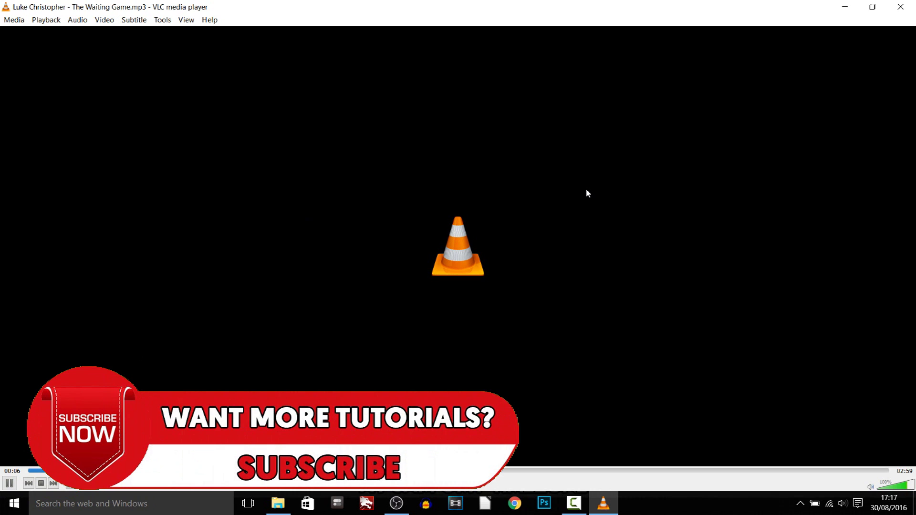
In OBS audio settings, set Desktop Audio Device 2 to Speakers (2- Rode Podcaster) and close settings
click(397, 503)
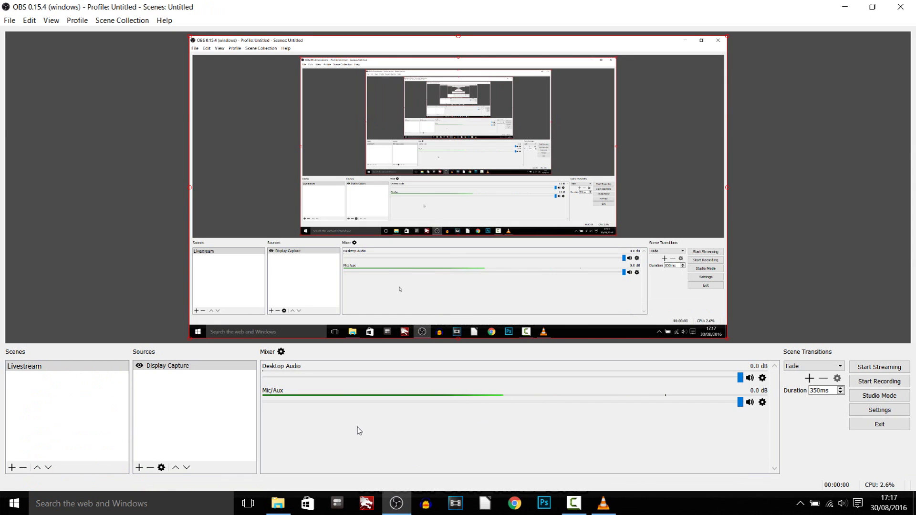
click(874, 413)
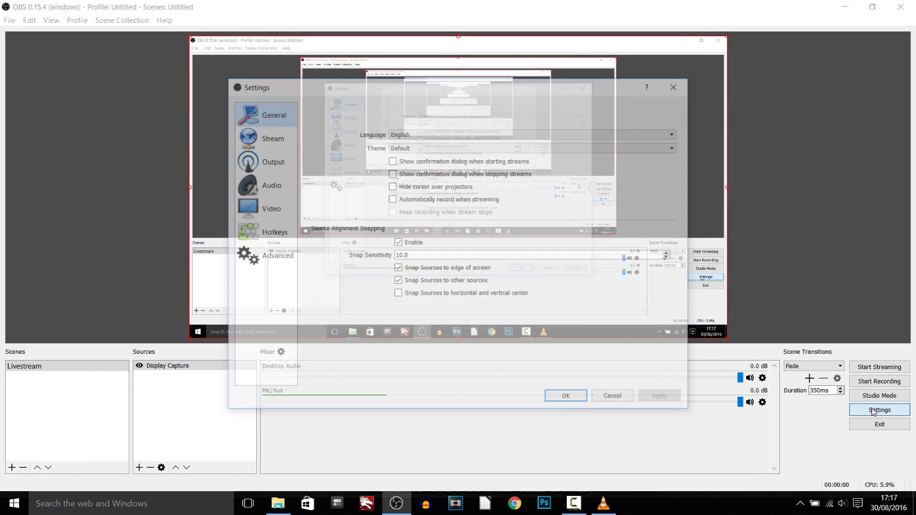
click(277, 189)
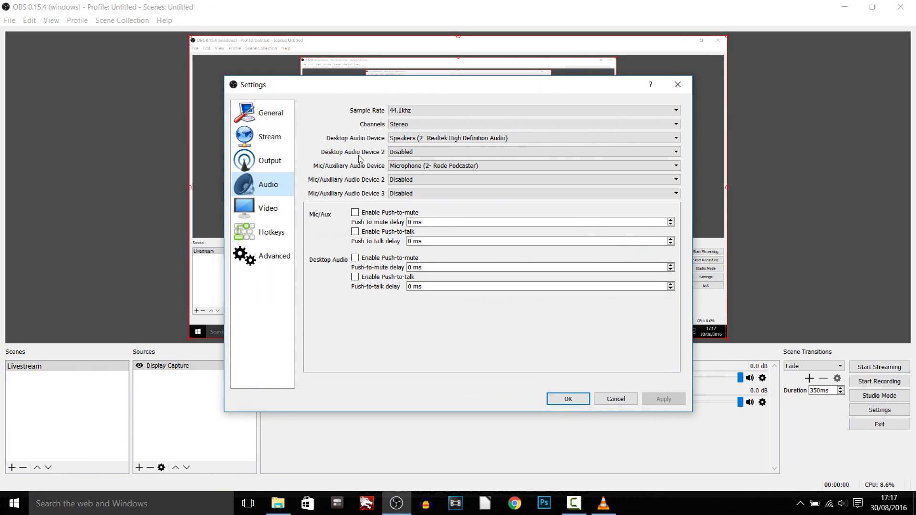
click(397, 152)
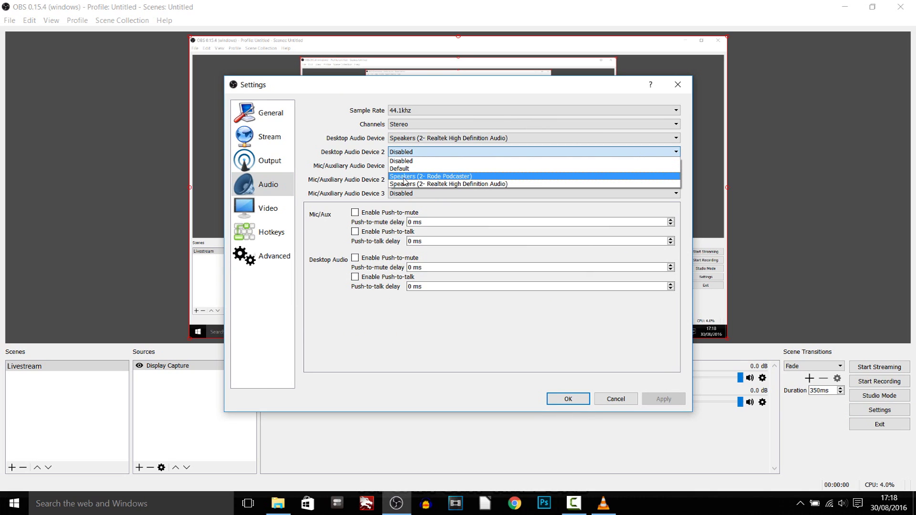
click(474, 176)
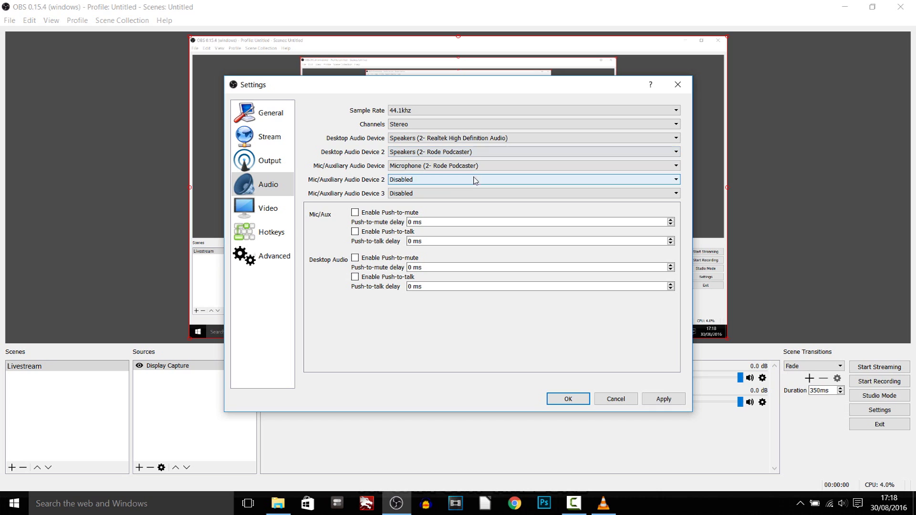
click(587, 400)
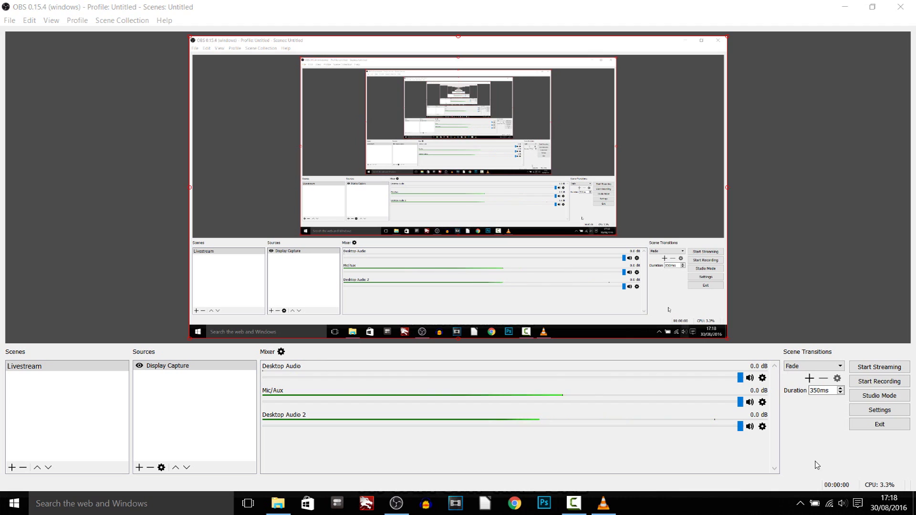
Raise the Windows speaker volume from 31 to 42
click(842, 504)
click(797, 474)
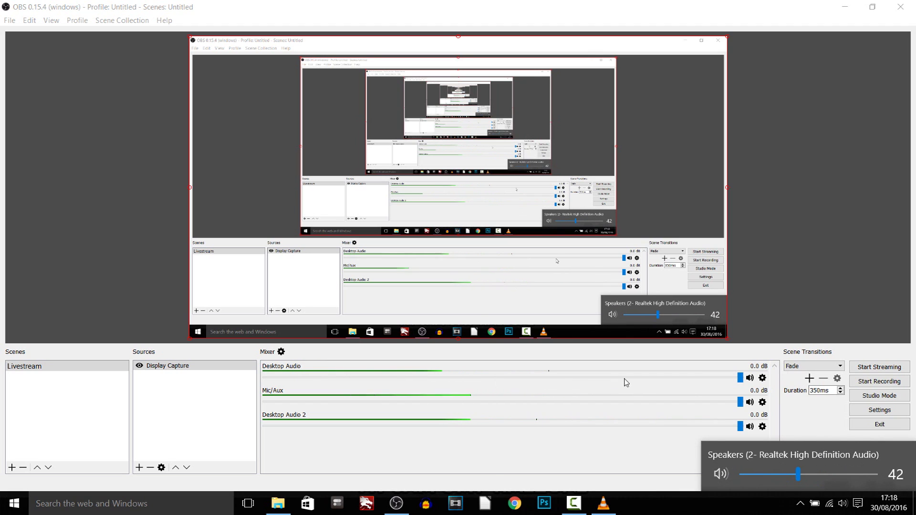
click(480, 440)
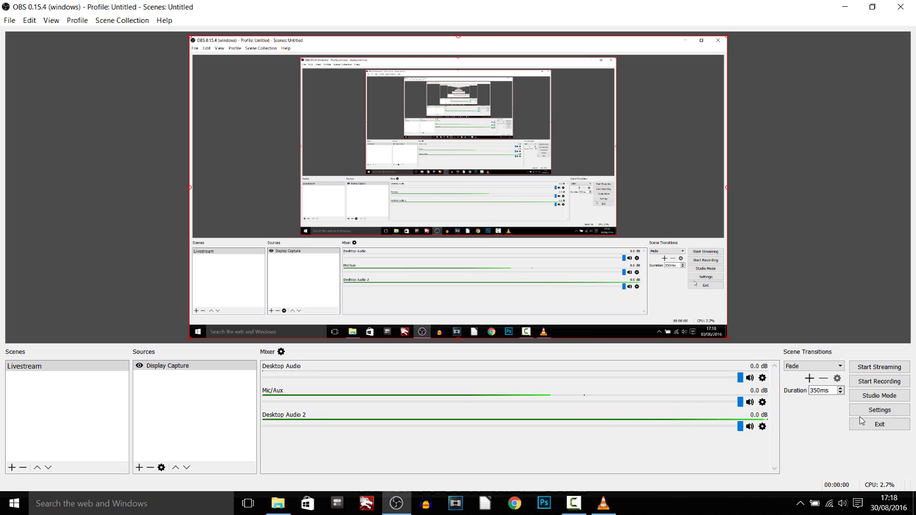
Set Desktop Audio Device 2 to Disabled in OBS audio settings, then switch back to VLC
click(877, 412)
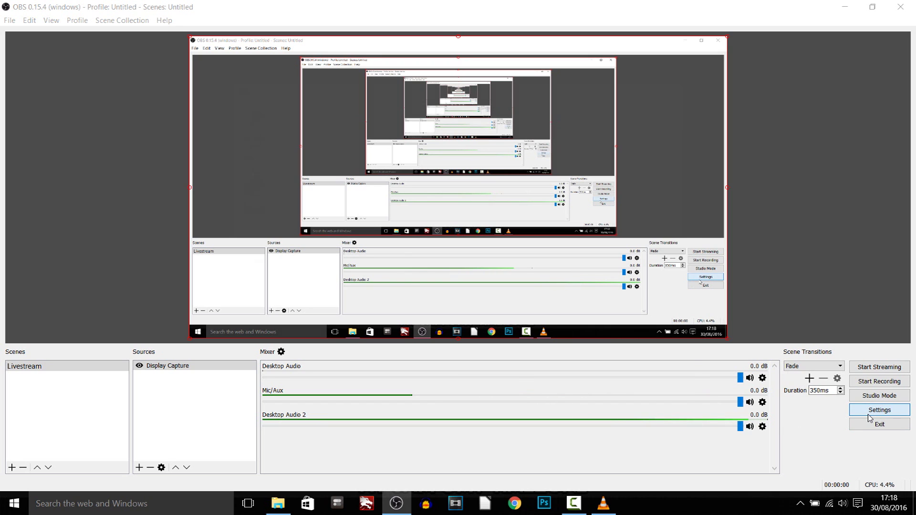
click(271, 185)
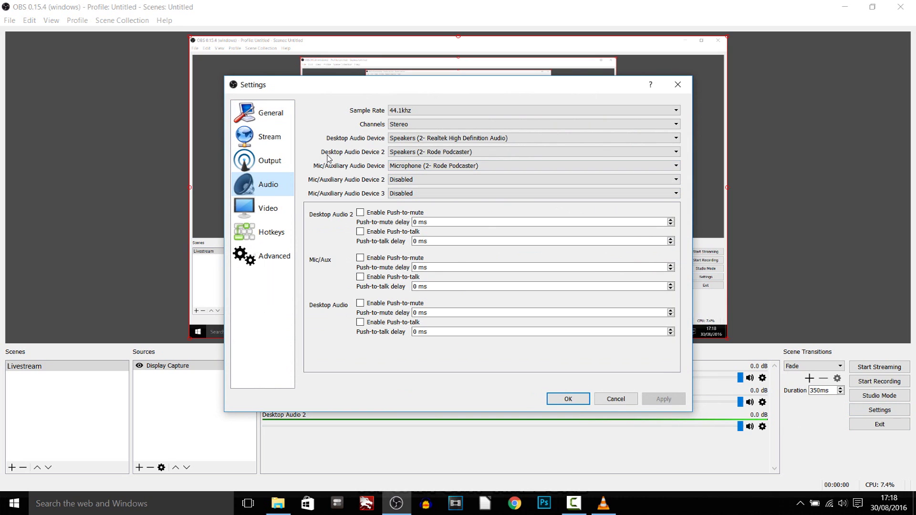
click(431, 153)
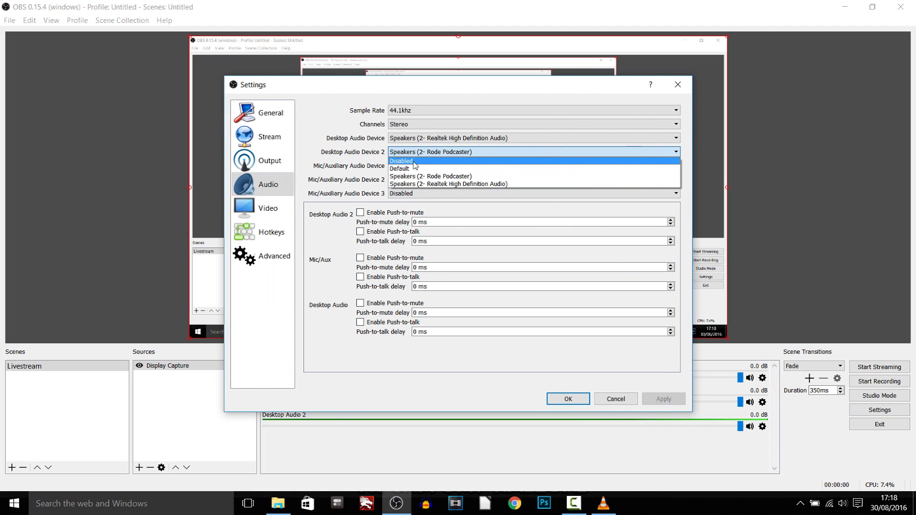
click(414, 165)
click(572, 400)
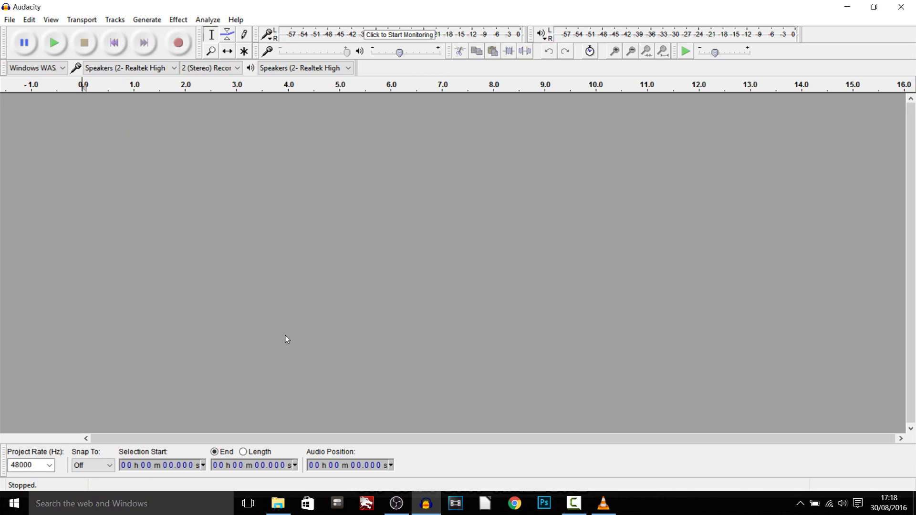
key(alt+Tab)
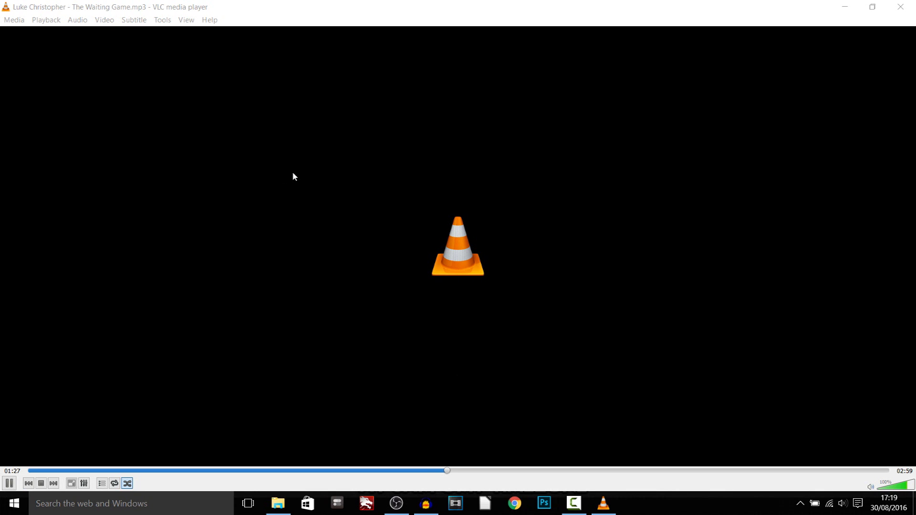
Look through VLC's Video and Audio right-click submenus, then minimize VLC with the song still playing
right_click(293, 173)
mouse_move(345, 253)
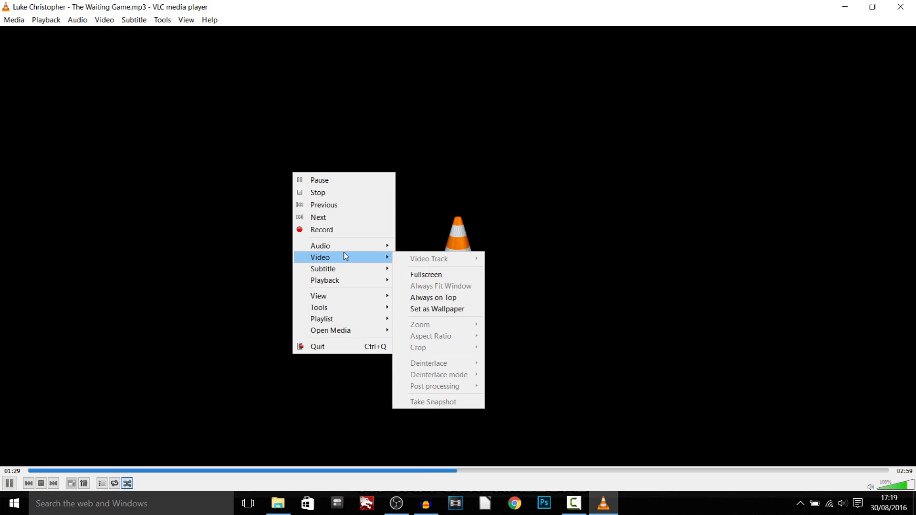
mouse_move(431, 249)
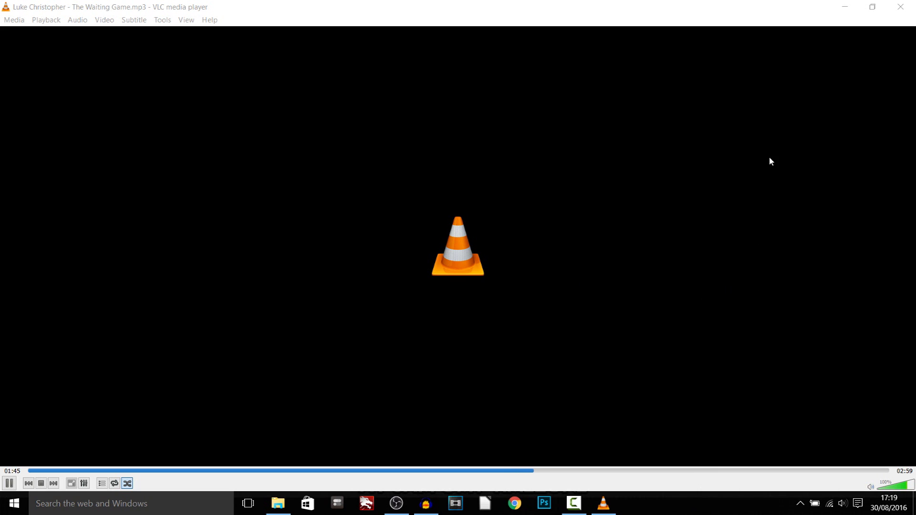
click(844, 10)
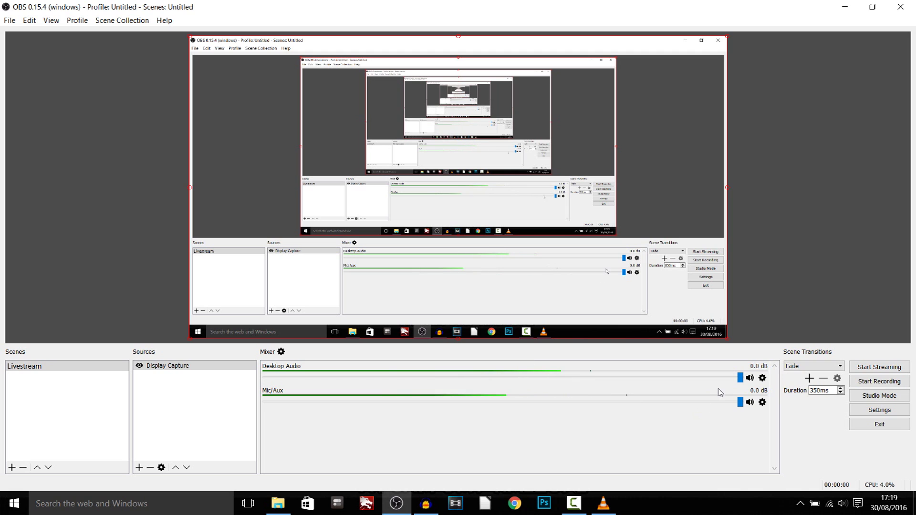
Turn down OBS Desktop Audio, raise Speakers in the Windows Volume Mixer, and drop VLC to 1
mouse_move(740, 378)
mouse_down()
mouse_move(284, 382)
mouse_move(585, 394)
mouse_move(742, 380)
mouse_up()
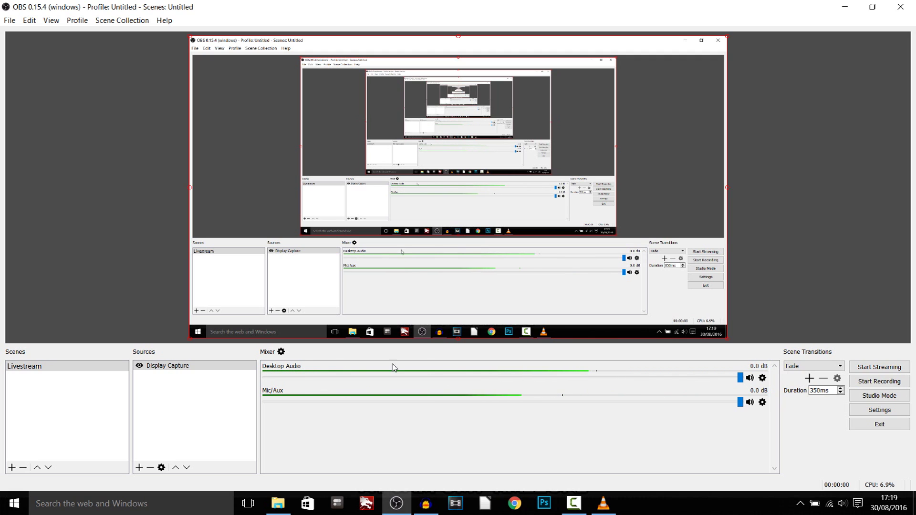
right_click(844, 507)
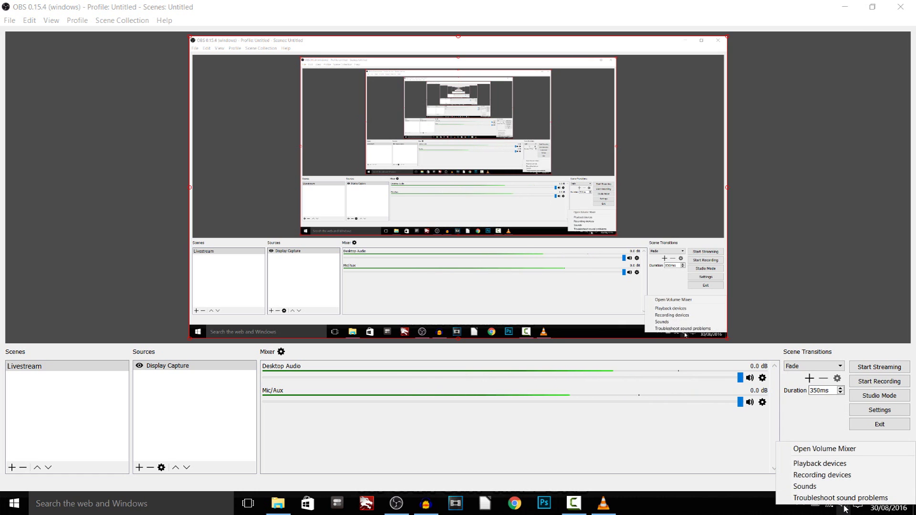
click(839, 453)
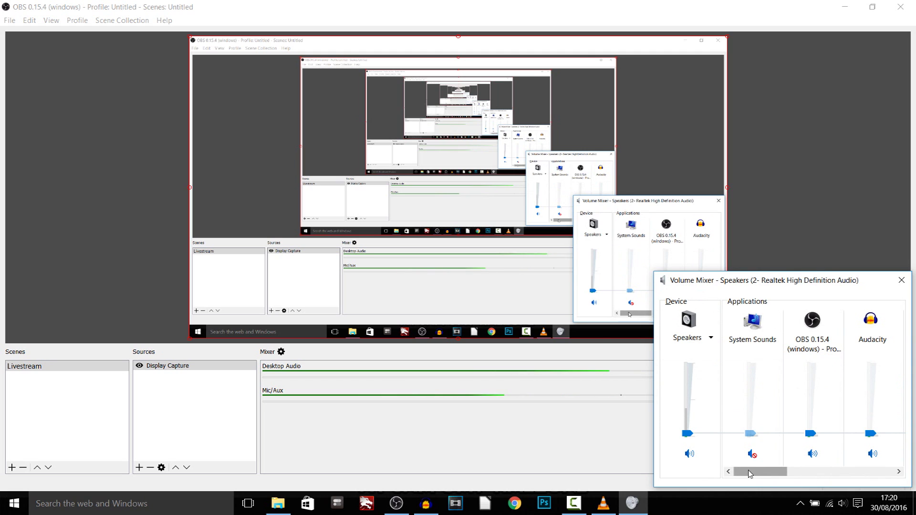
drag(749, 473, 859, 473)
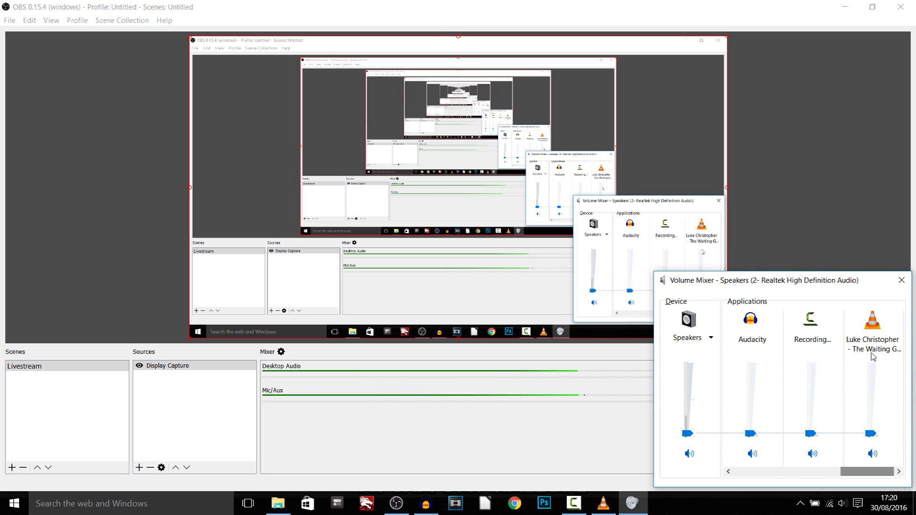
mouse_move(871, 433)
mouse_down()
mouse_move(874, 401)
mouse_move(877, 437)
mouse_up()
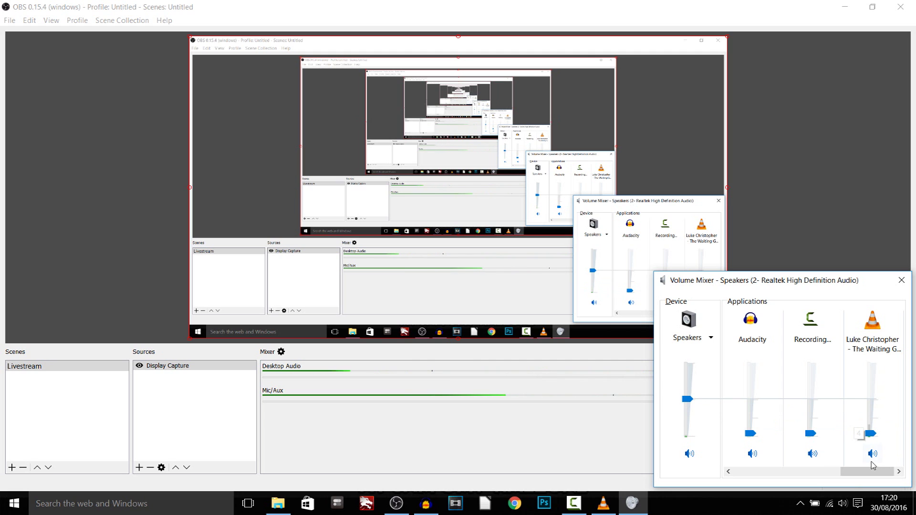
drag(868, 471, 891, 472)
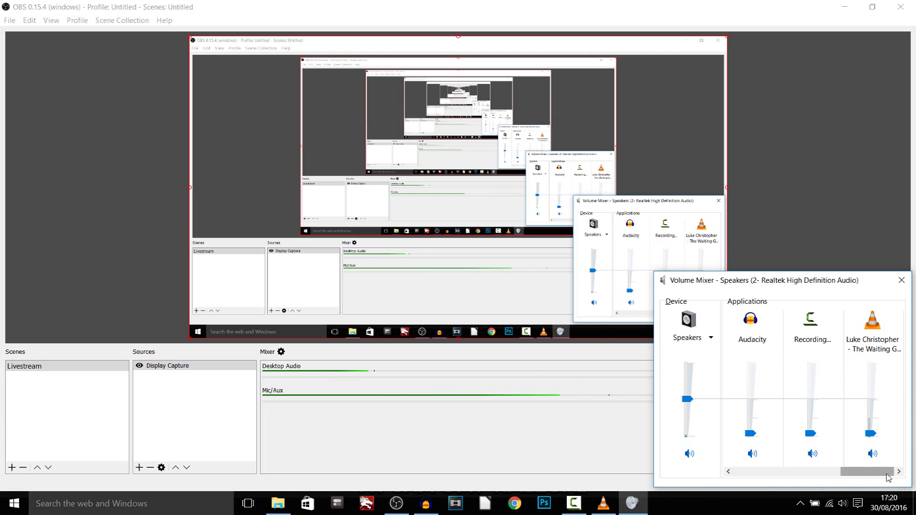
drag(859, 472, 913, 473)
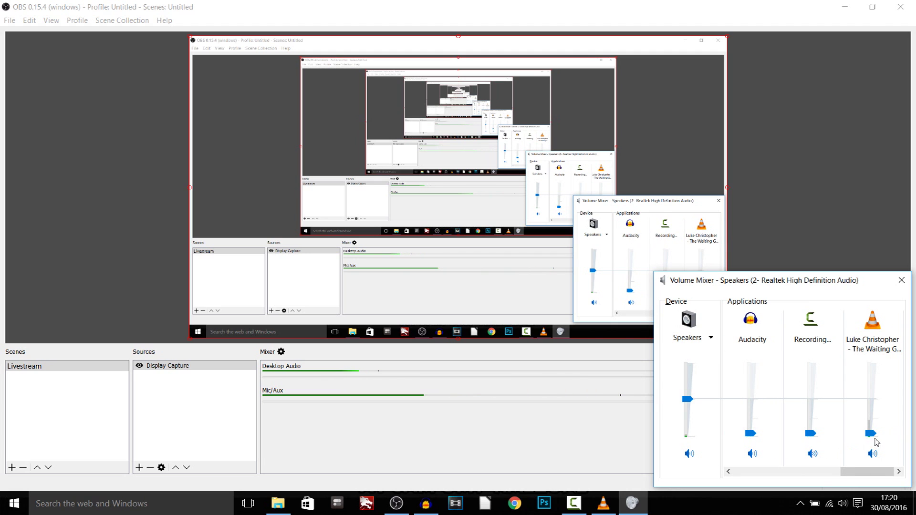
drag(876, 435, 877, 436)
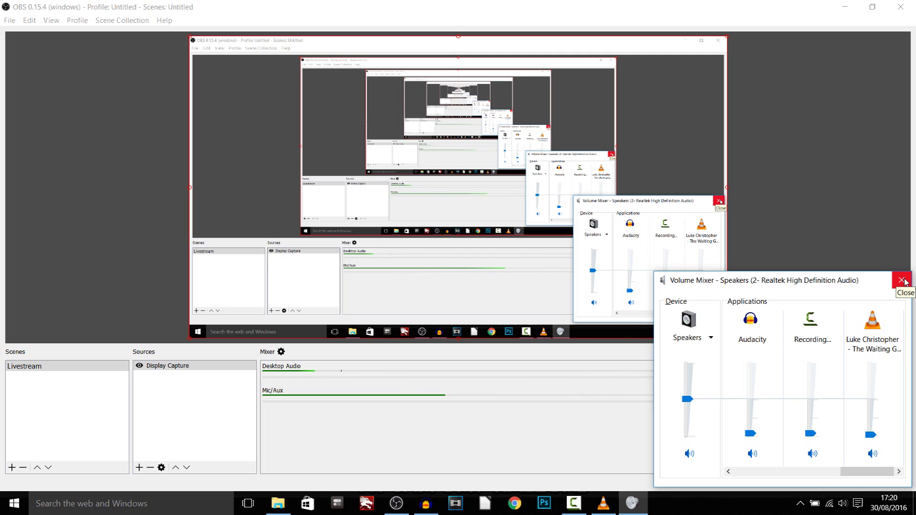
click(902, 281)
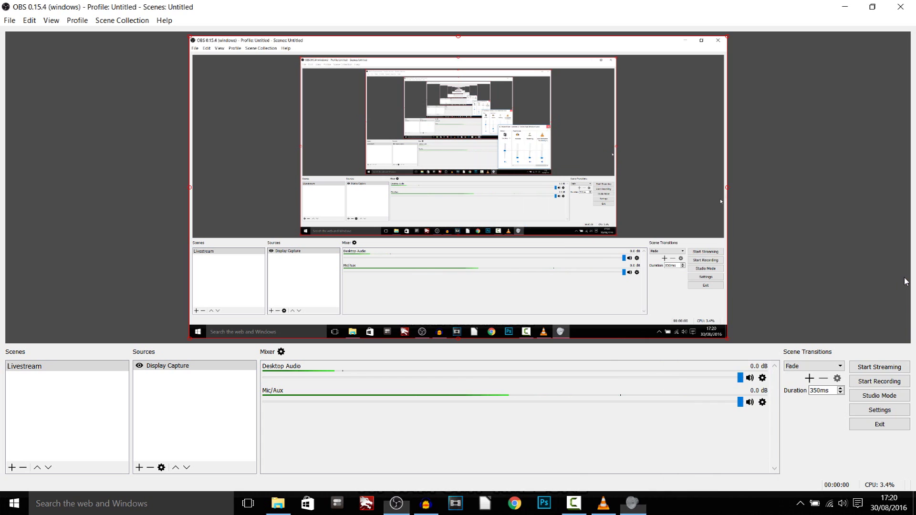